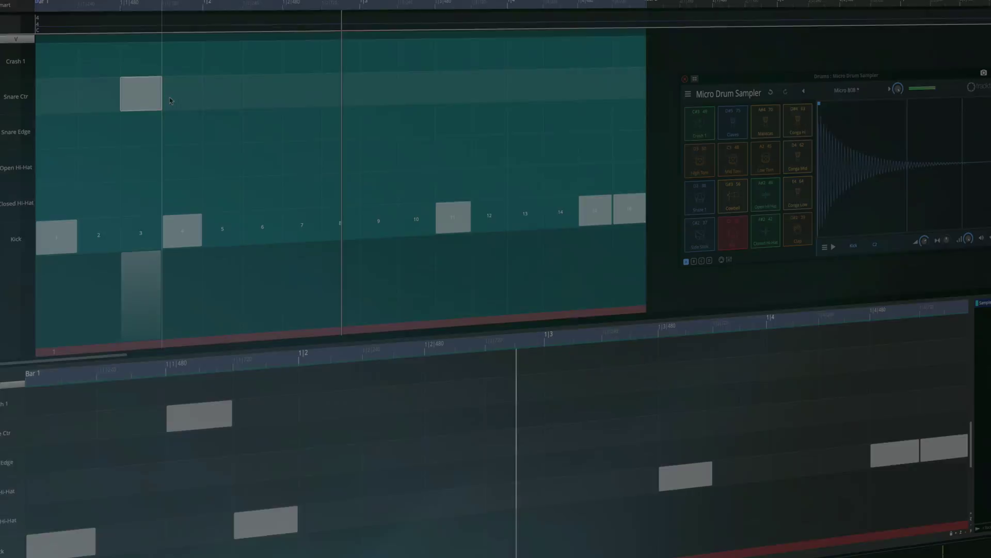
# Add a Snare Ctr hit at step 6 of the drum step pattern.
pyautogui.click(260, 92)
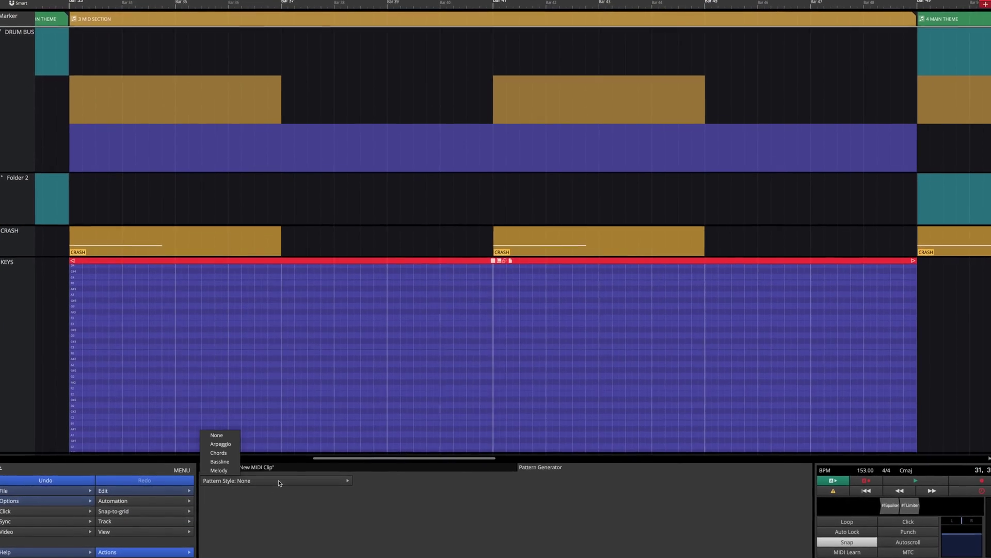
# Preview Chords, Bassline, Melody and Arpeggio patterns, then apply the I-vi-IV-I progression.
pyautogui.click(224, 453)
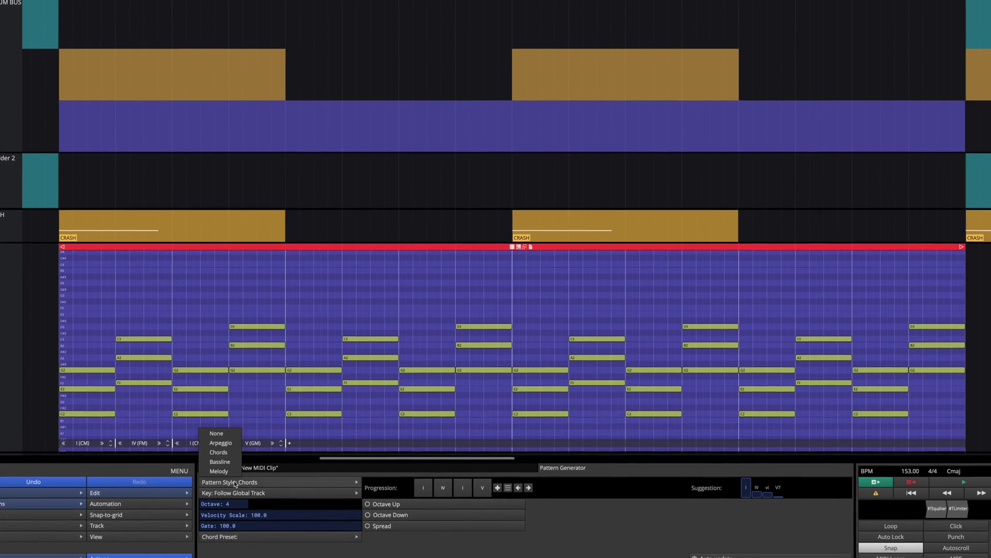
pyautogui.click(224, 462)
pyautogui.click(232, 476)
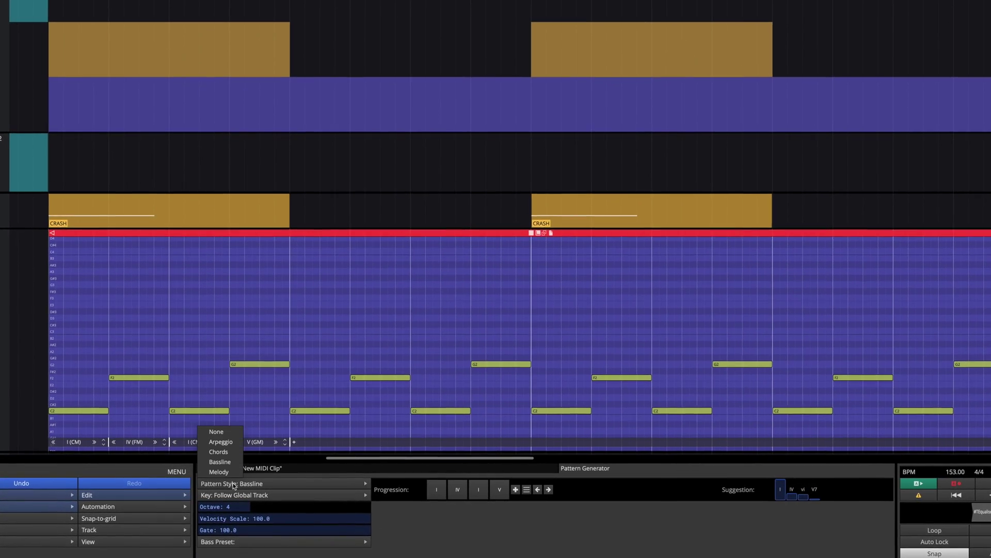
pyautogui.click(223, 472)
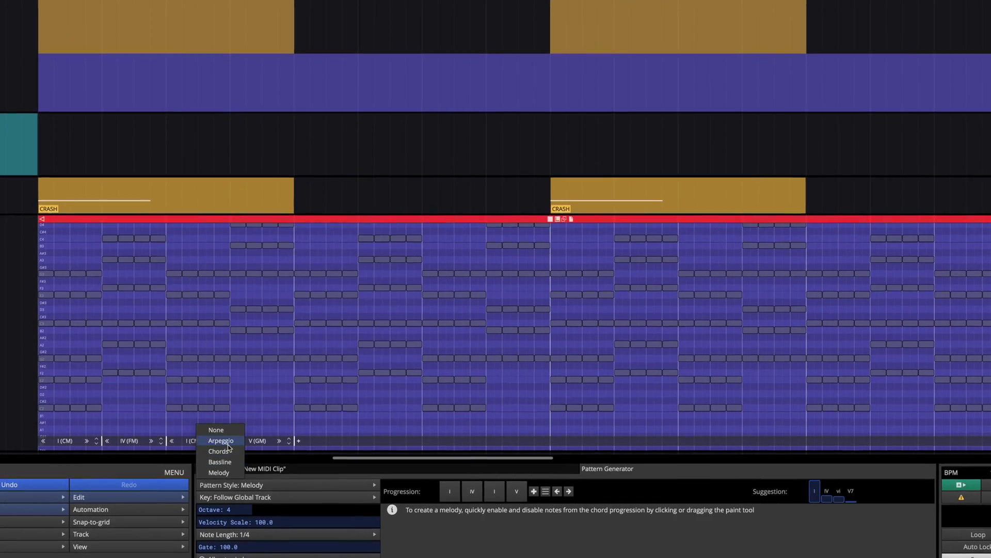
pyautogui.click(221, 440)
pyautogui.click(552, 492)
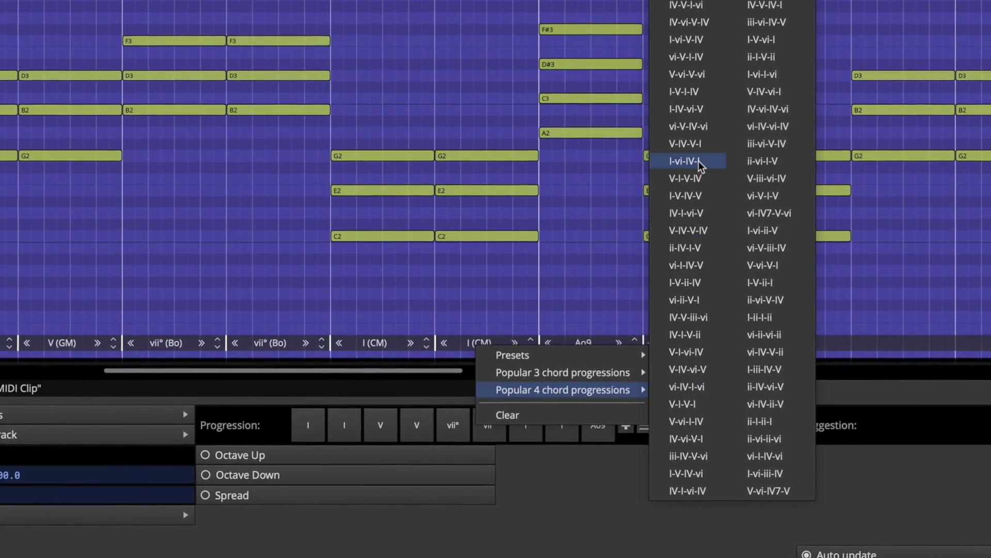
pyautogui.click(700, 161)
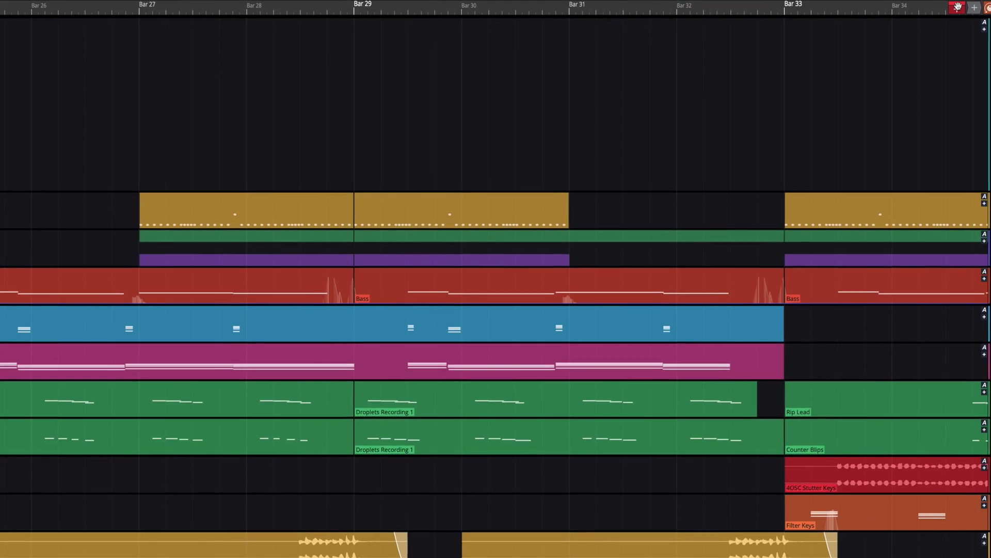
# Insert a step clip and paint closed hi-hat runs, including steps 8 through 15.
pyautogui.rightClick(139, 96)
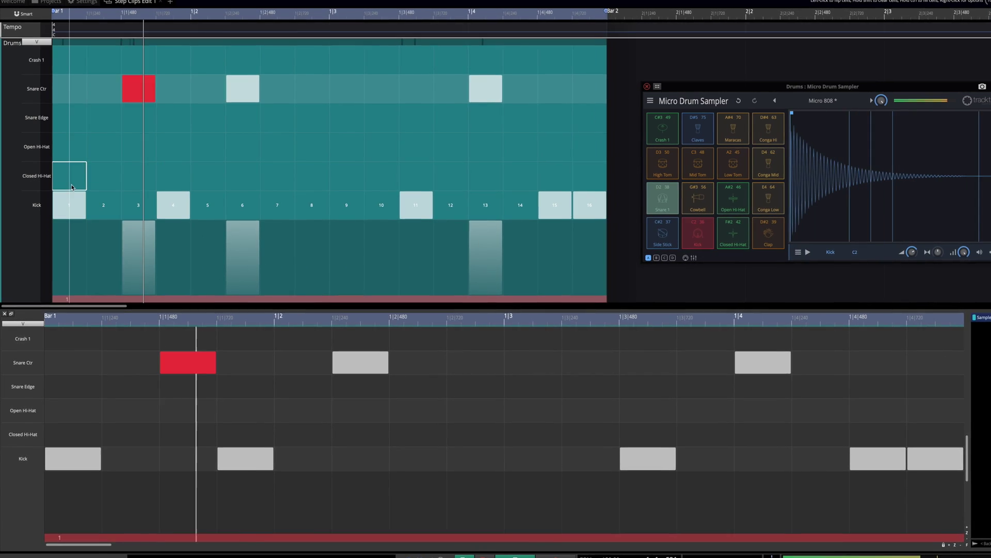
pyautogui.moveTo(72, 187); pyautogui.dragTo(153, 179)
pyautogui.moveTo(312, 177); pyautogui.dragTo(572, 180)
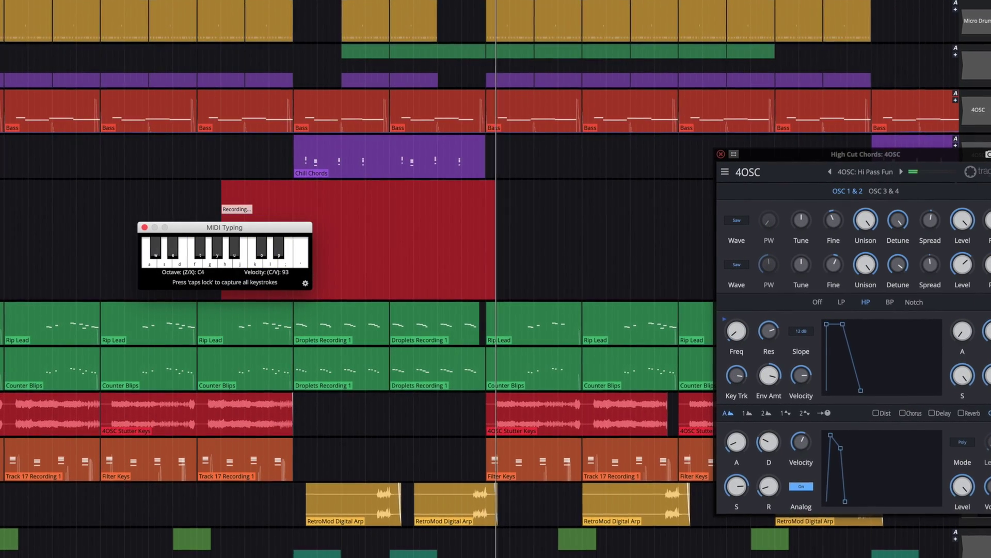
# Stop recording to keep the keyboard-played MIDI clip, then toggle MIDI Typing.
pyautogui.press('space')
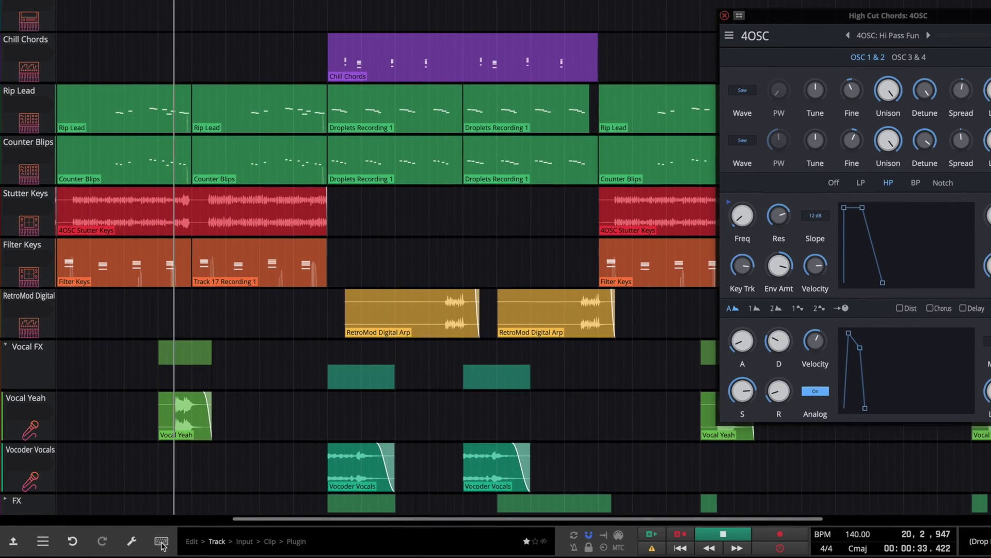
pyautogui.click(161, 542)
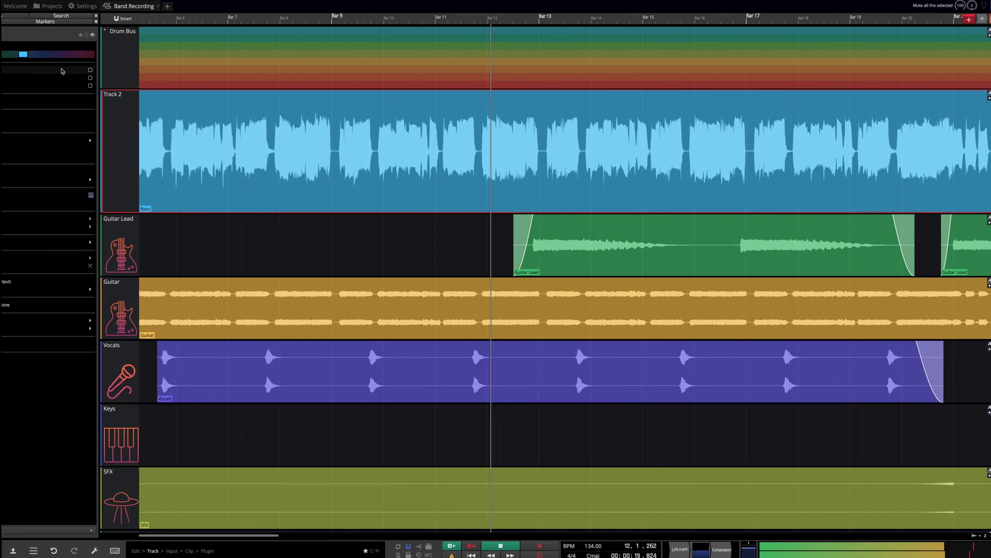
pyautogui.write('Bass')
# Name Track 2 'Bass', colour it orange and give it a bass-guitar image.
pyautogui.press('Return')
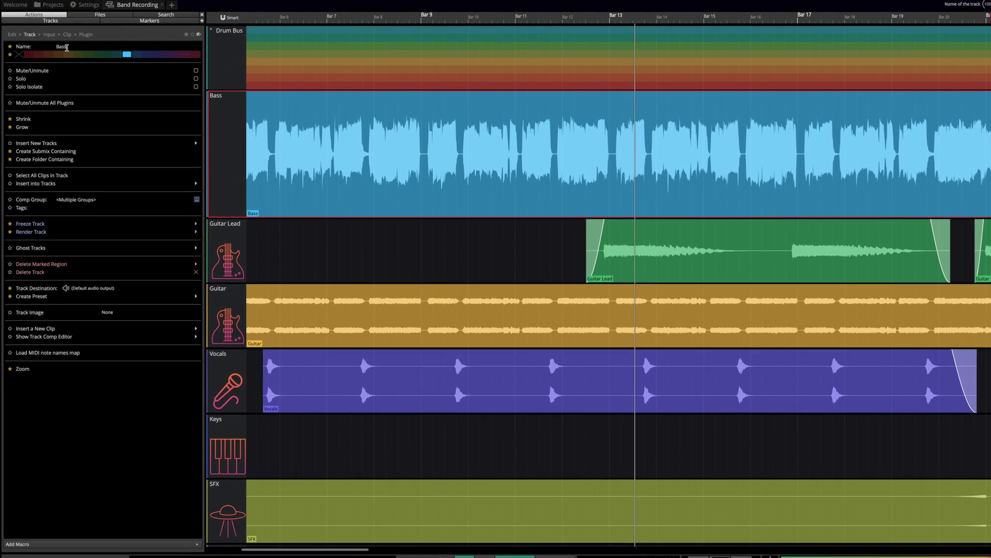
pyautogui.click(47, 53)
pyautogui.click(70, 317)
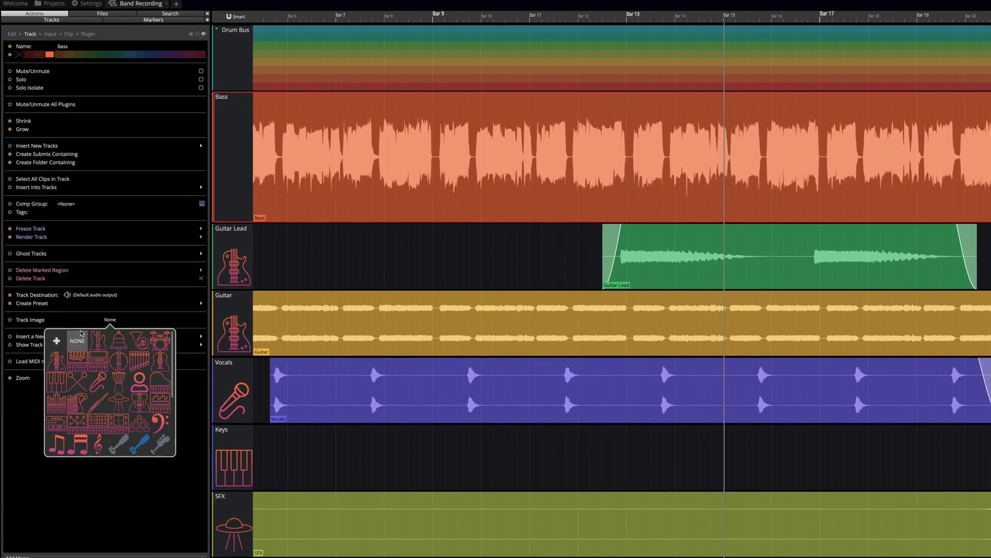
pyautogui.click(86, 403)
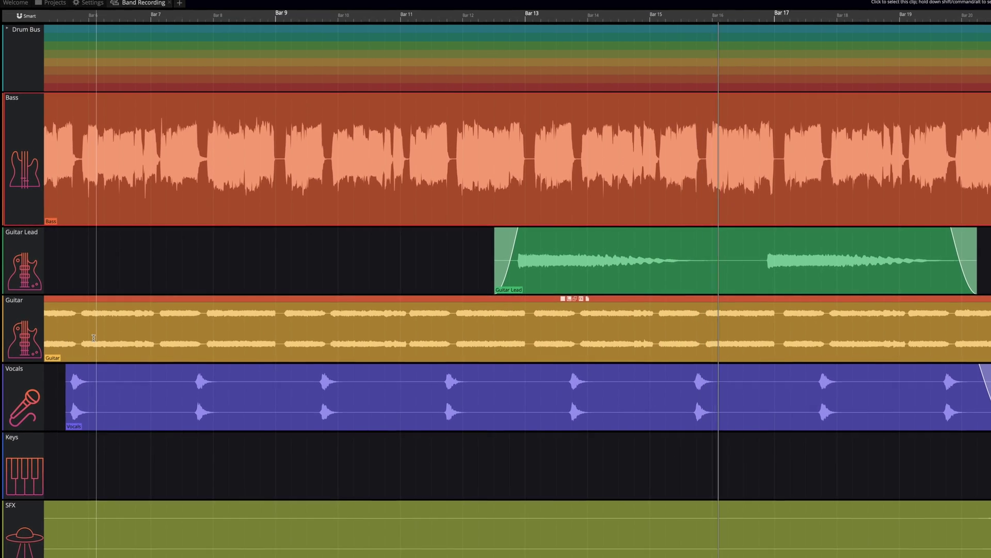
# Add the Zoom Clip to Fill Screen macro and run it on the Chill Chords clip.
pyautogui.click(445, 398)
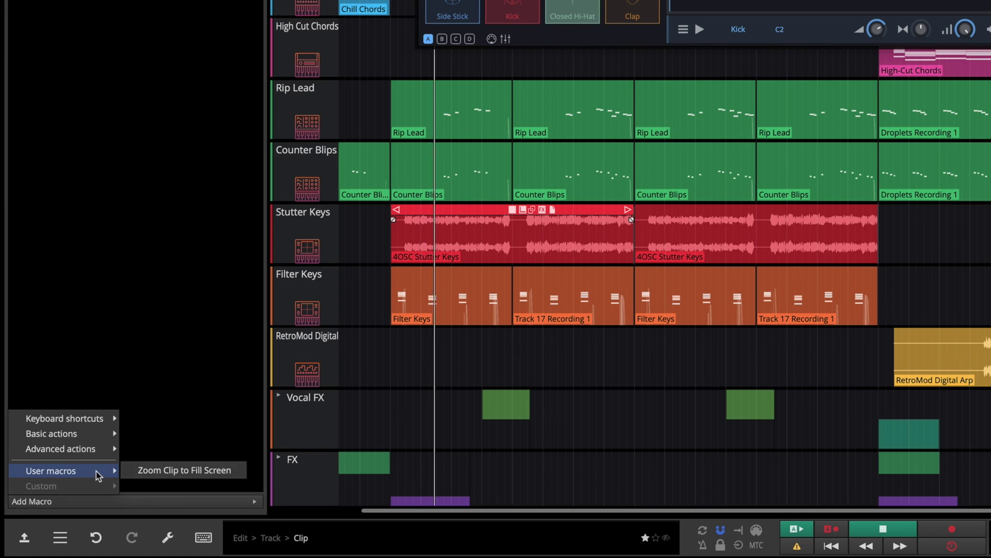
pyautogui.click(207, 470)
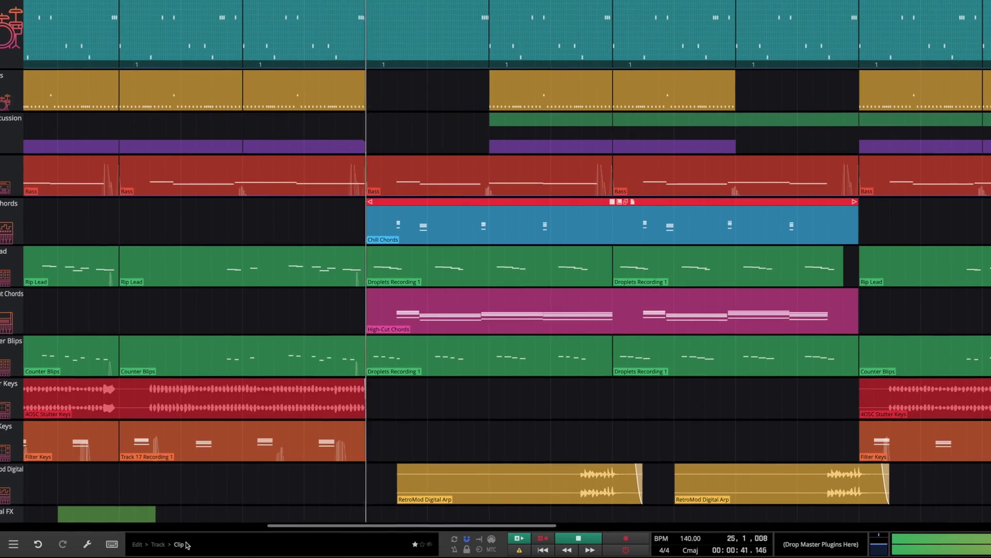
pyautogui.click(155, 528)
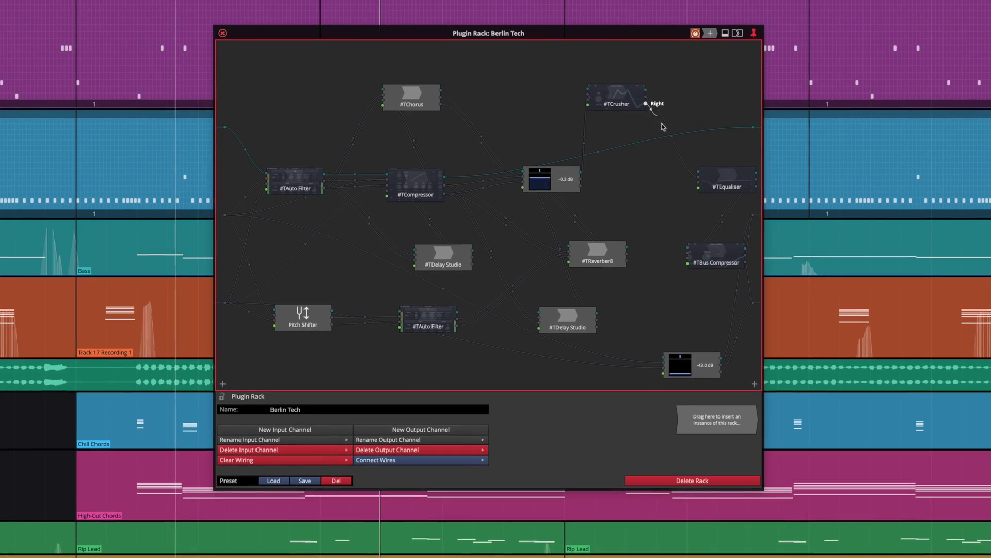
# Wire the TCrusher's Right output into the TEqualiser input.
pyautogui.moveTo(662, 127); pyautogui.dragTo(698, 183)
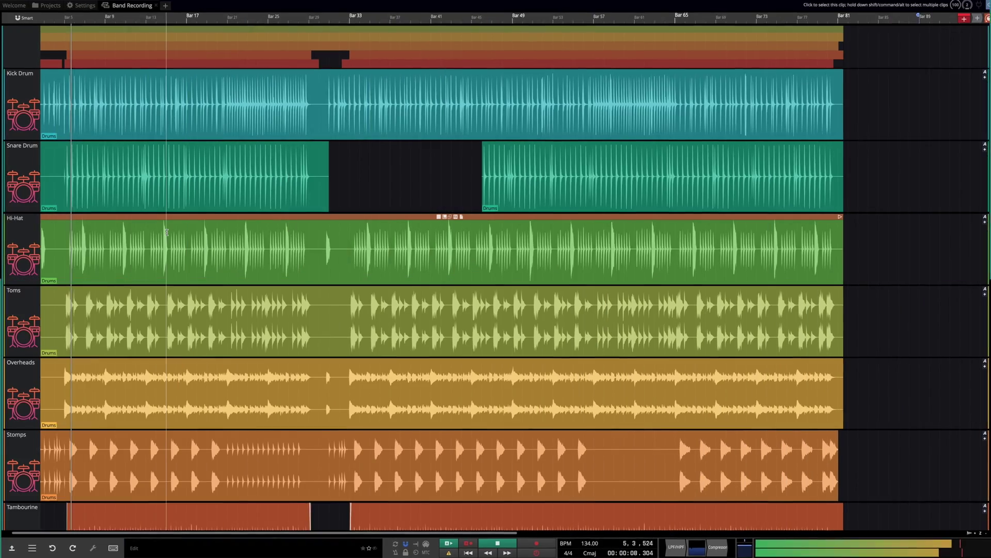
# Mark a time range across all tracks and bring up its edit commands menu.
pyautogui.moveTo(166, 146); pyautogui.dragTo(417, 147)
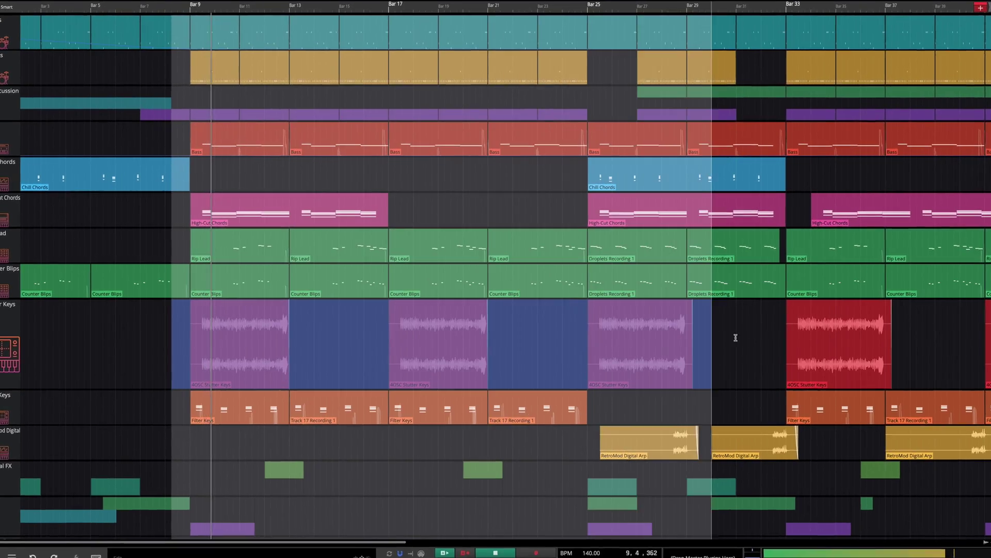
pyautogui.rightClick(550, 201)
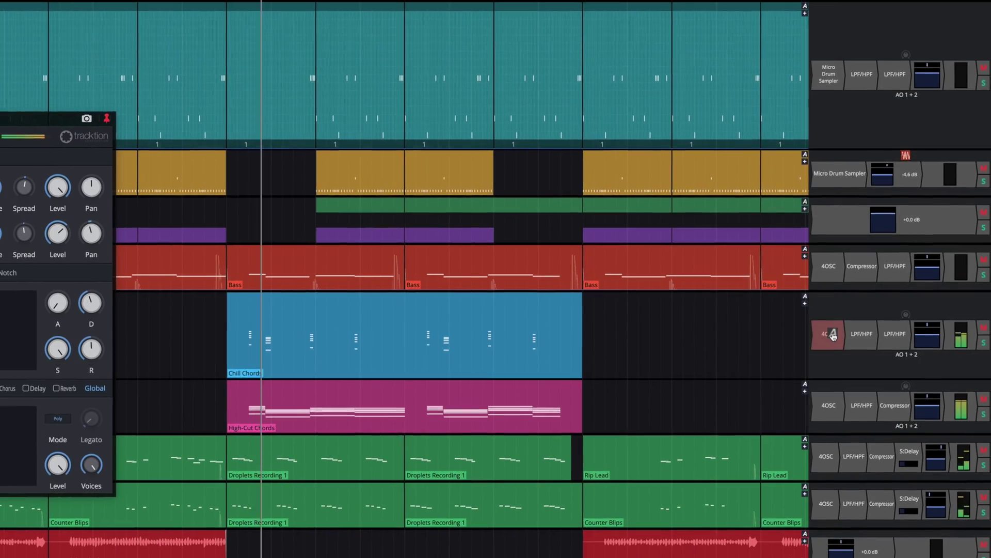
# Add automation for the Speed parameter on the Chill Chords track.
pyautogui.click(818, 332)
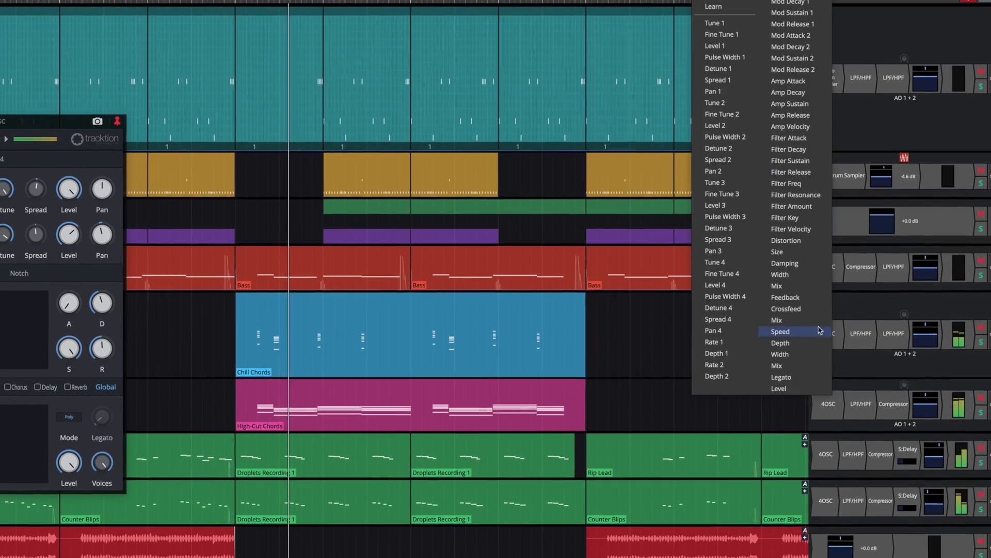
pyautogui.click(738, 246)
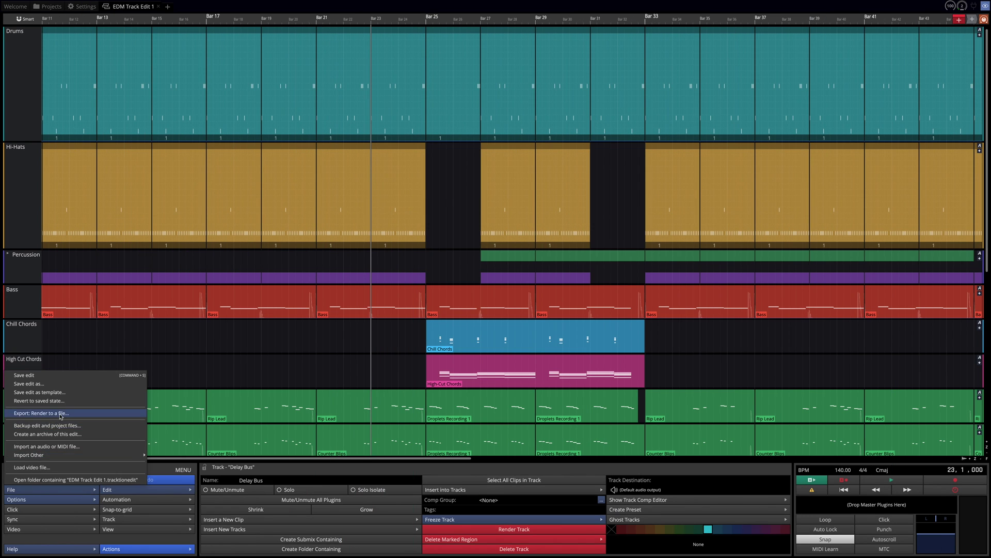
# Render the High Cut Chords clip to a file in the Waveform Chords folder.
pyautogui.click(60, 413)
pyautogui.click(347, 159)
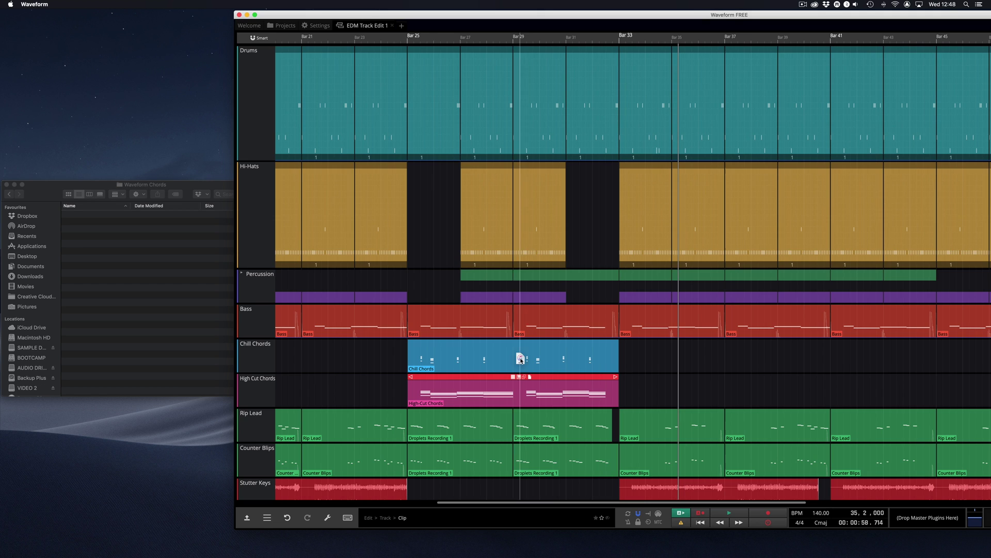
pyautogui.click(180, 281)
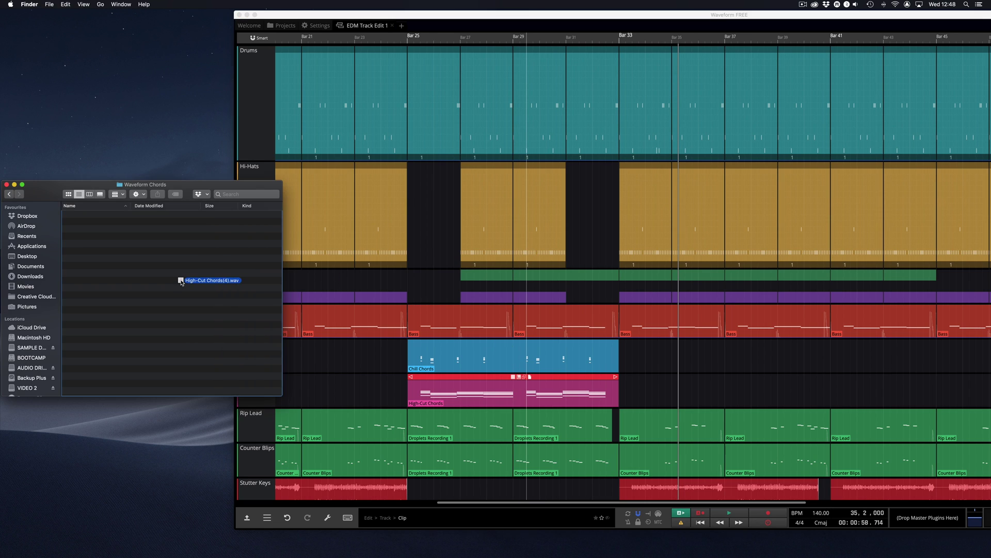